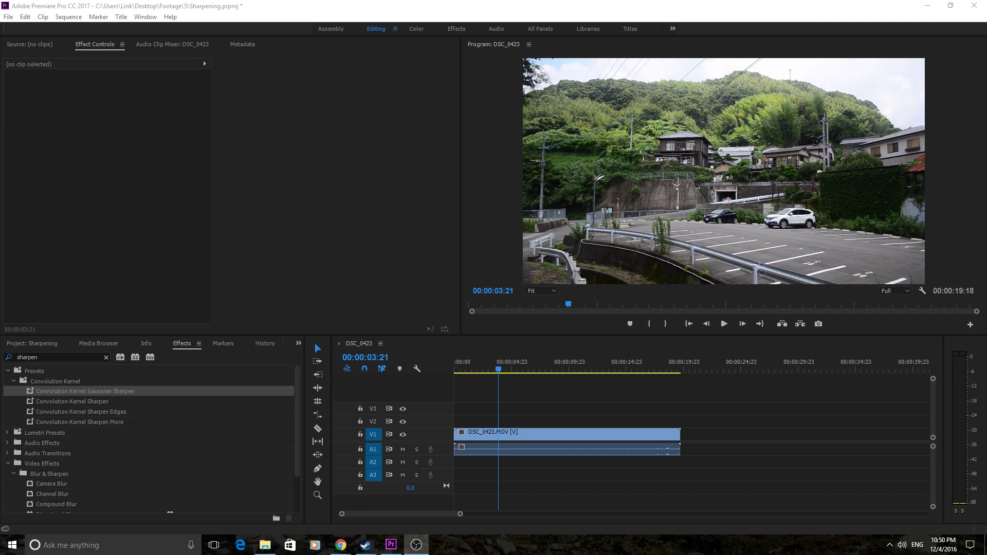
Stack the Convolution Kernel sharpen presets, Sharpen and Unsharp Mask on the DSC_0423 clip.
click(50, 355)
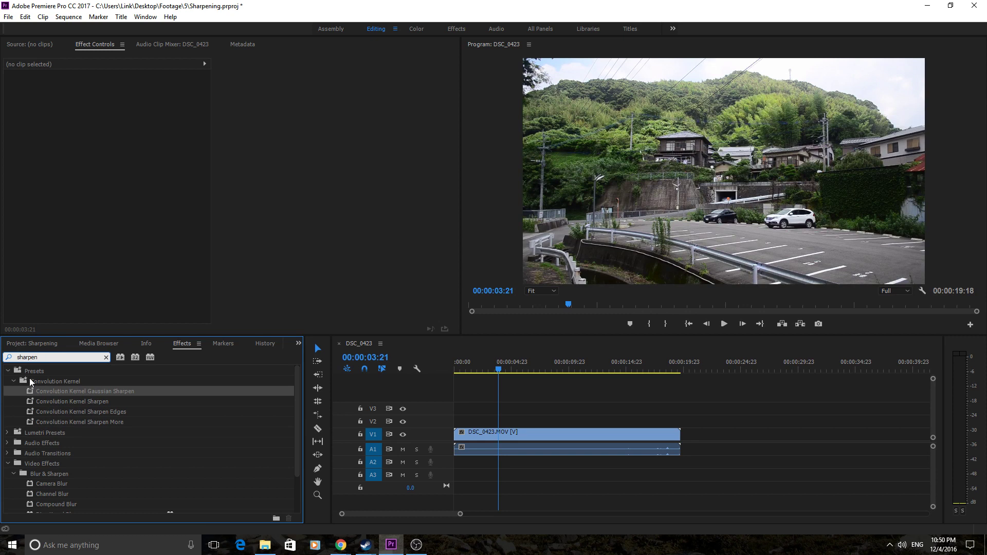
click(76, 420)
drag(76, 392, 426, 438)
click(155, 402)
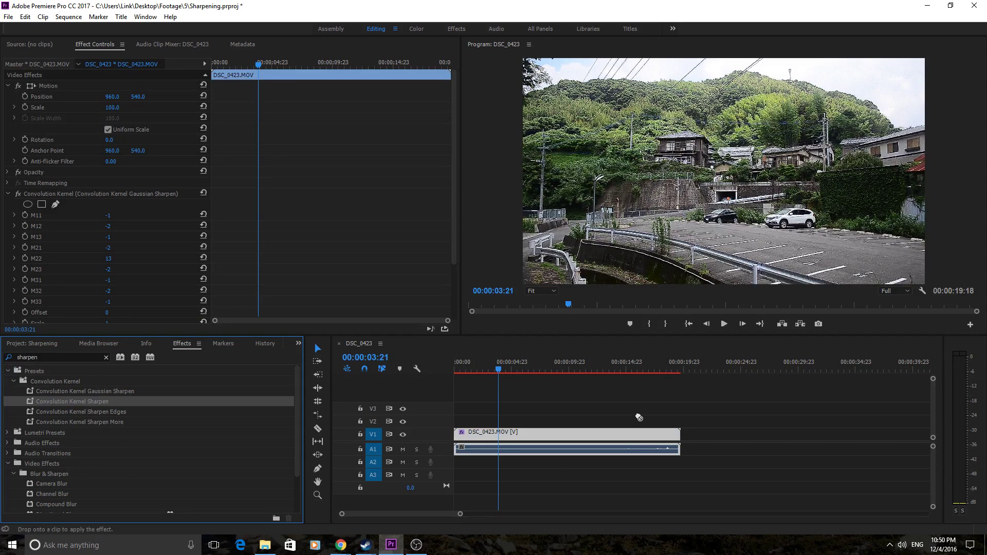
drag(161, 411, 576, 434)
drag(78, 421, 592, 436)
scroll(109, 408, down, 2)
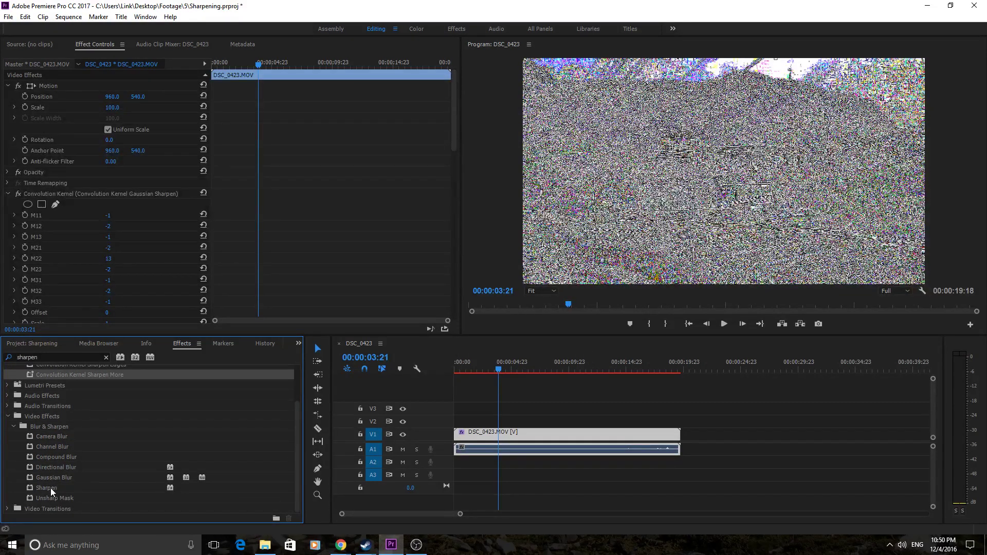
drag(51, 489, 553, 433)
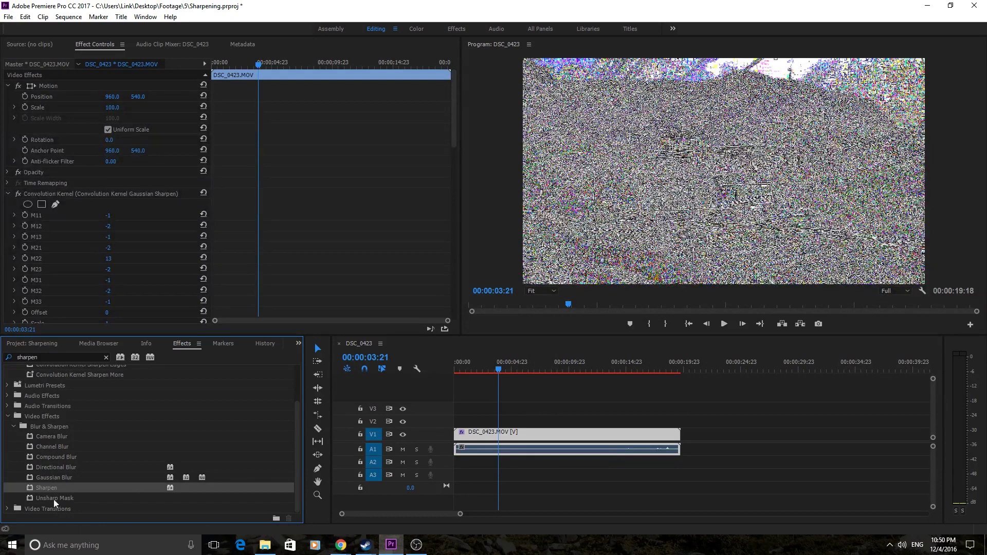
drag(53, 498, 539, 437)
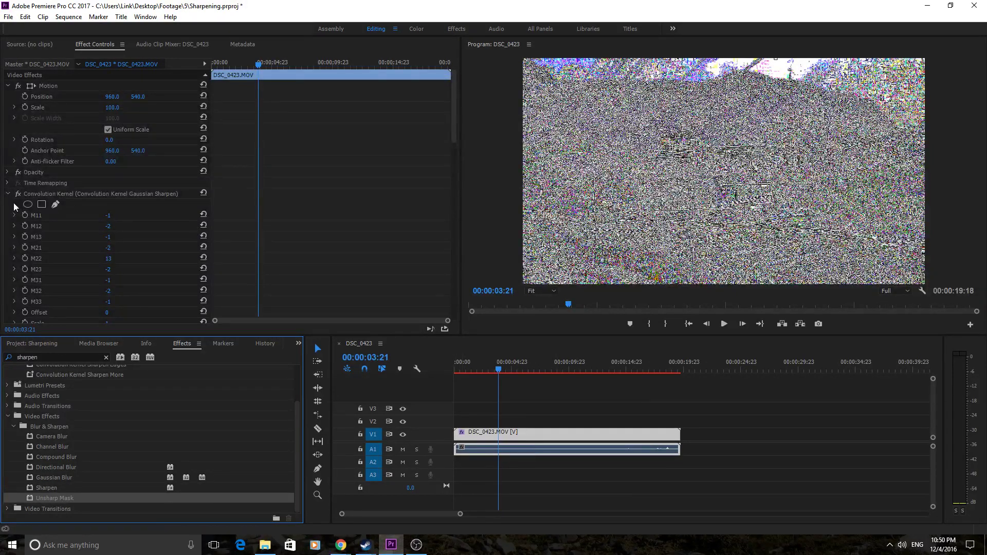
Twirl the Gaussian Sharpen, Sharpen More and Sharpen settings open and closed.
click(8, 194)
click(9, 226)
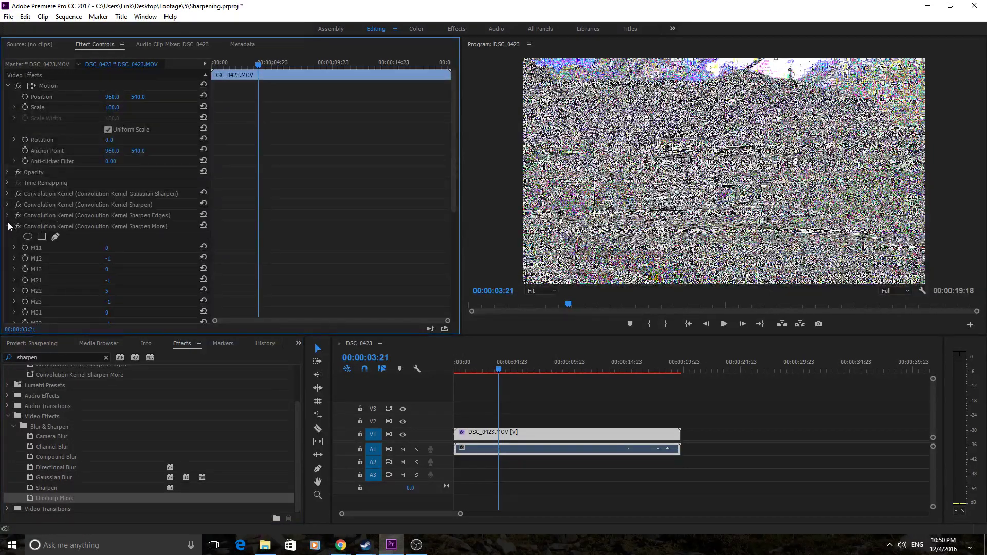
click(8, 227)
click(8, 237)
click(7, 237)
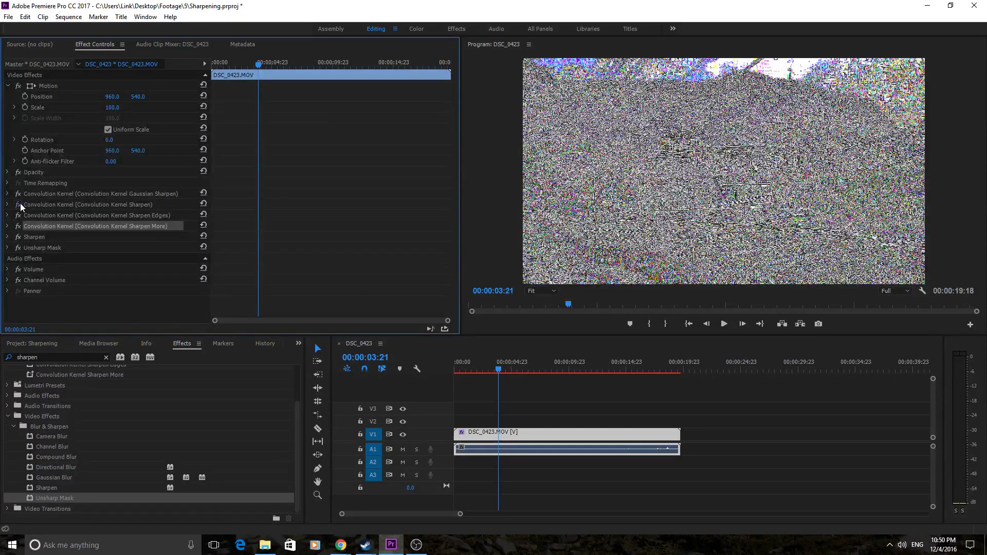
Switch off the other sharpening effects, leaving only Convolution Kernel Gaussian Sharpen enabled.
click(18, 204)
click(18, 237)
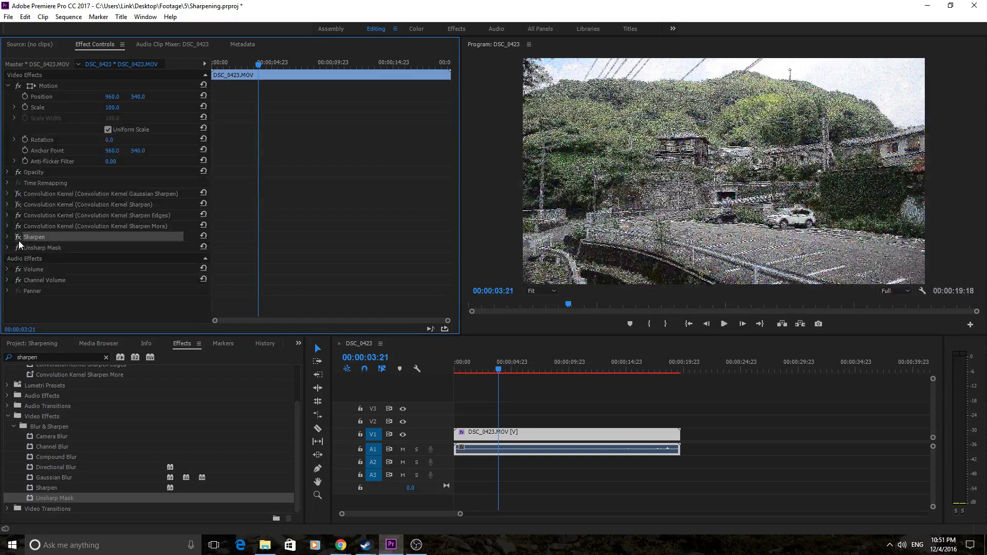
click(19, 226)
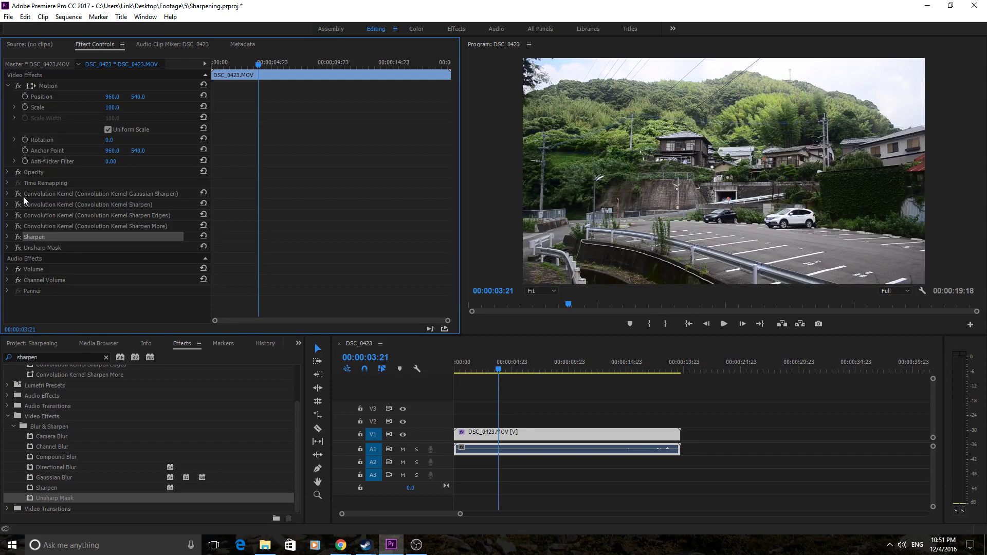
click(19, 194)
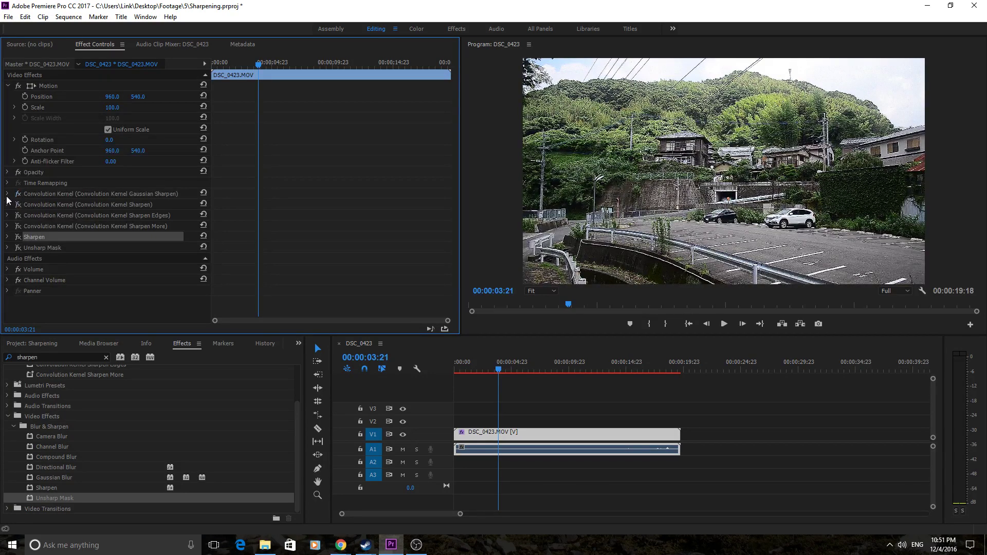
Expand the Gaussian Sharpen kernel's matrix values and begin editing M11.
click(7, 194)
scroll(113, 229, down, 1)
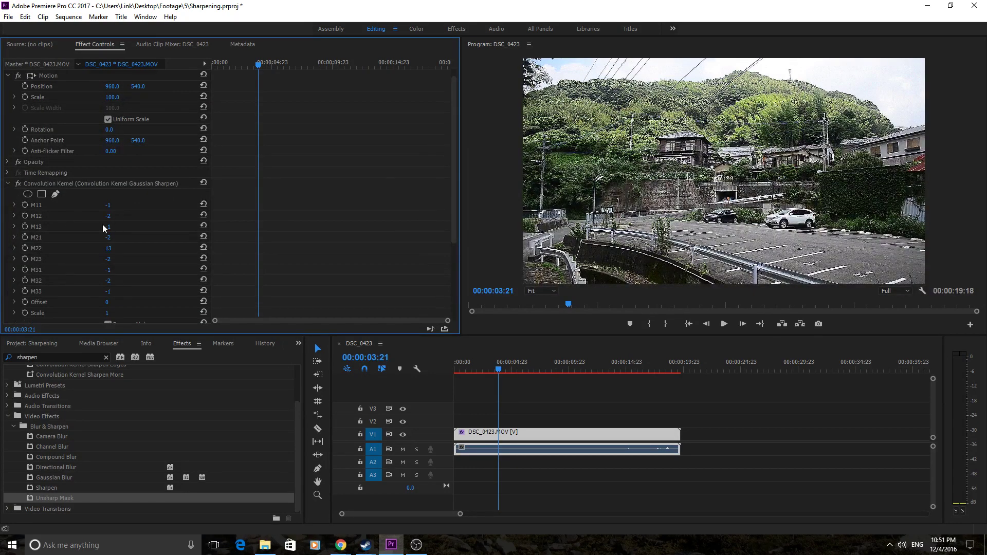
scroll(104, 226, down, 1)
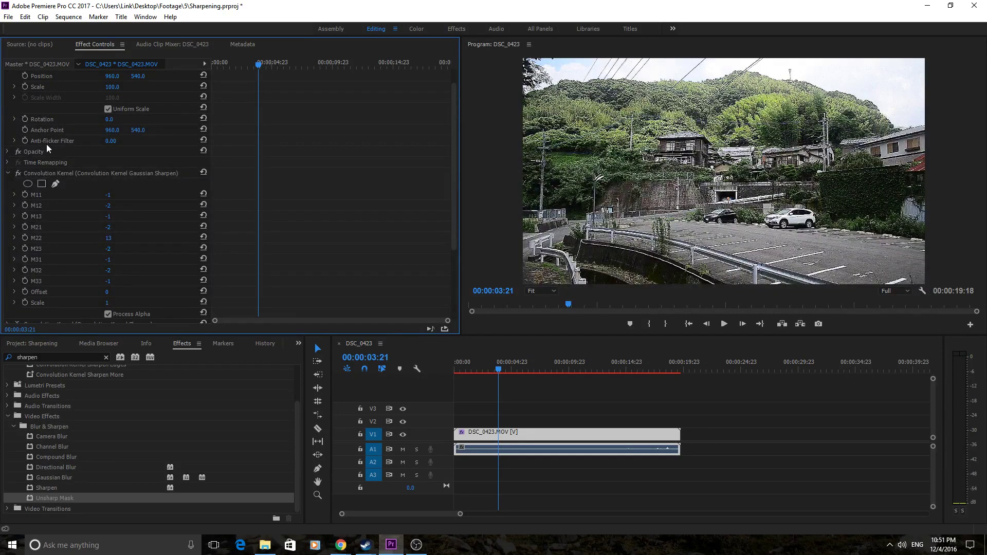
click(104, 226)
scroll(122, 186, down, 3)
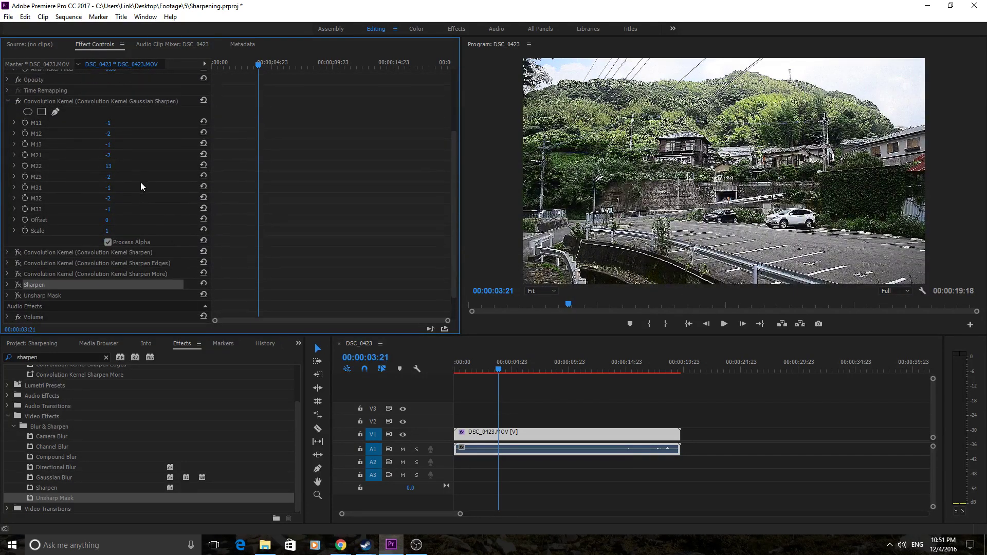
scroll(141, 182, up, 2)
scroll(140, 182, up, 1)
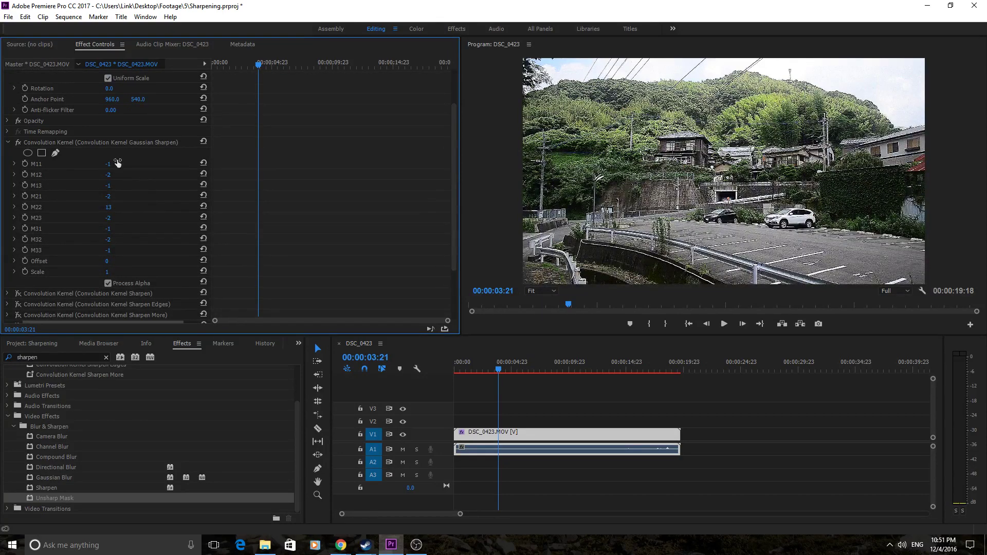
Try several M11 values, including 1, then return M11 to -1.
click(108, 163)
key(Down)
key(Down)
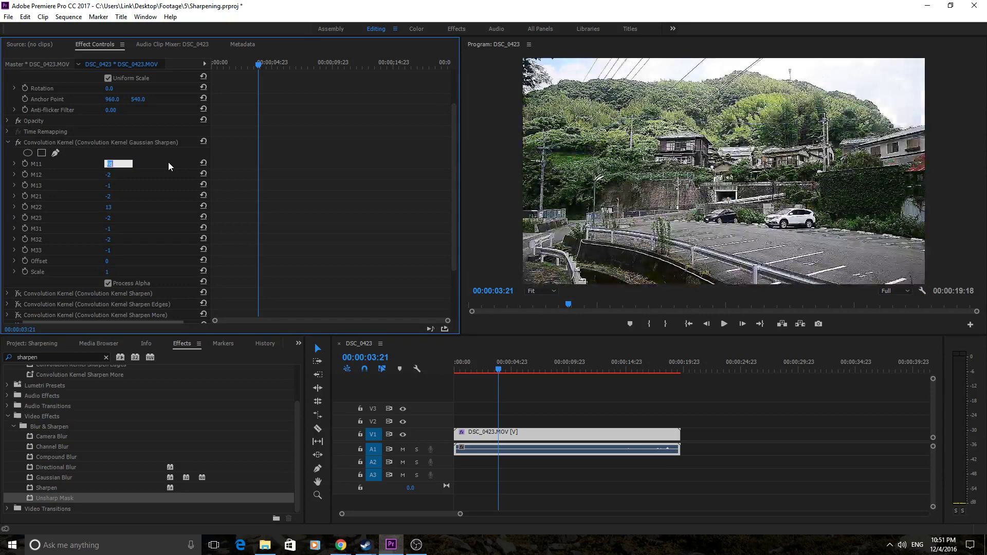
key(Up)
key(Up)
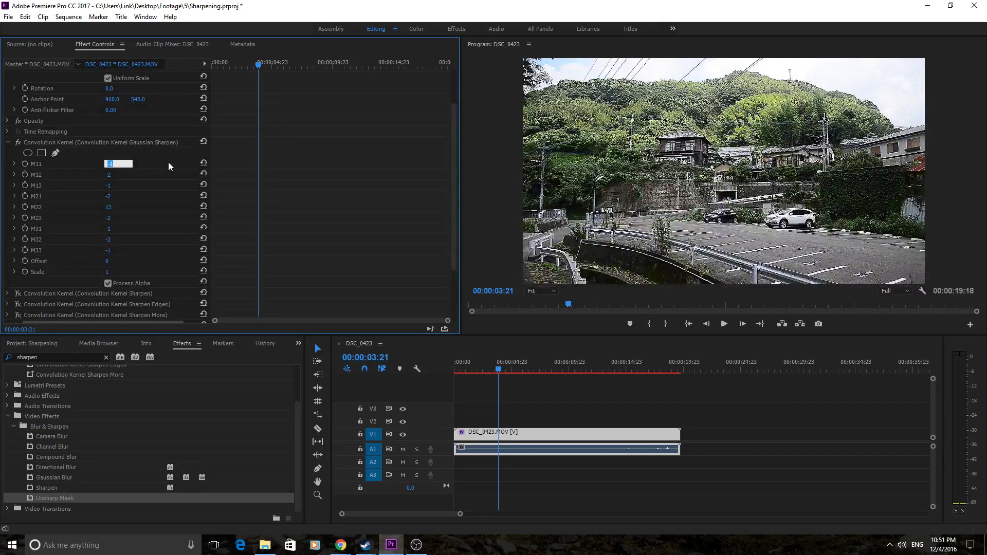
key(Down)
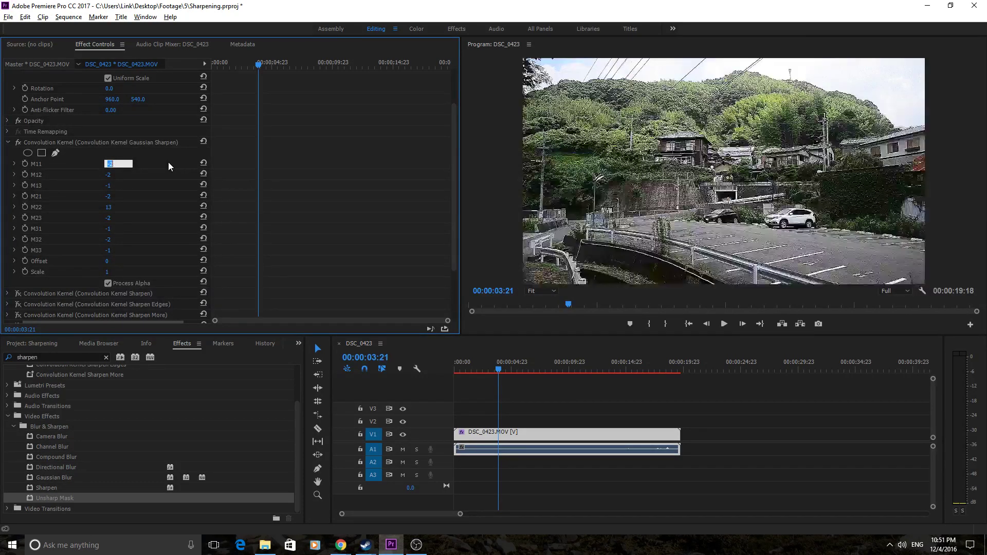
key(Up)
key(Up)
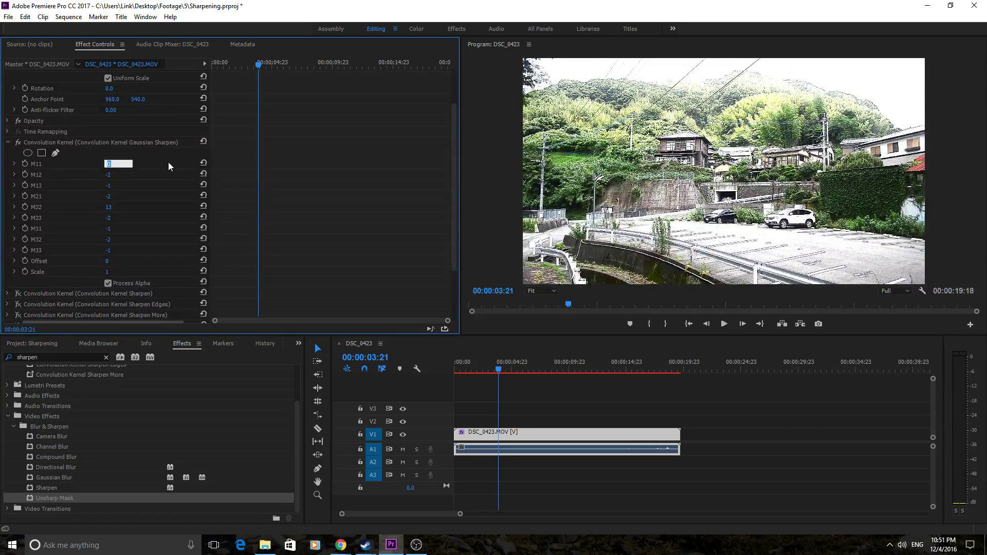
text(1)
key(Return)
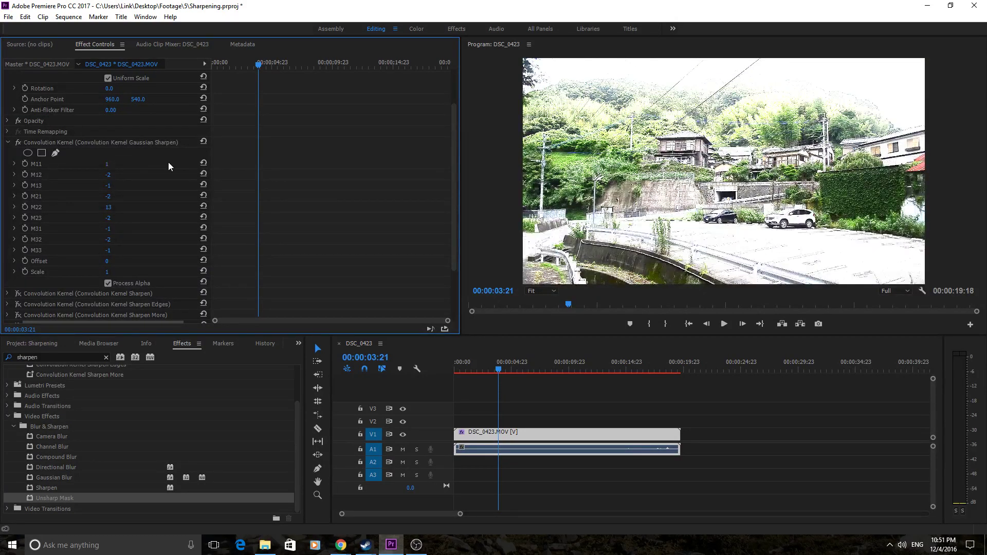
drag(107, 164, 102, 163)
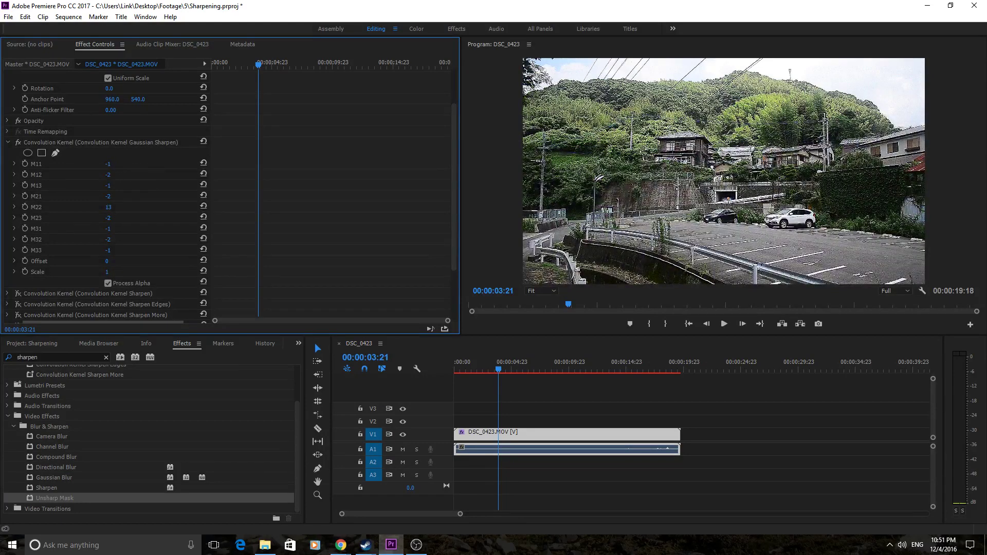
Set the Gaussian Sharpen kernel's M12 to -1 and M13 to -2.
click(118, 174)
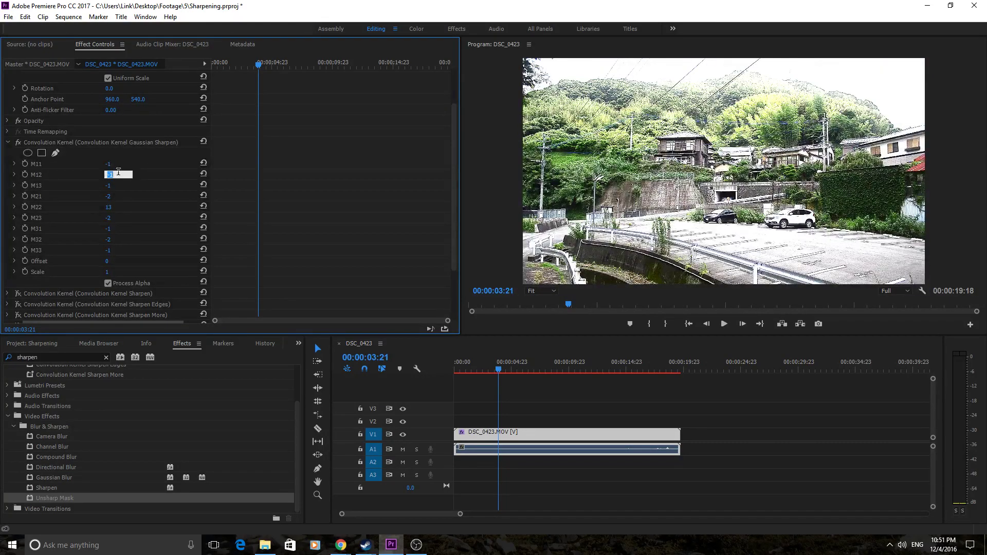
click(115, 191)
click(119, 184)
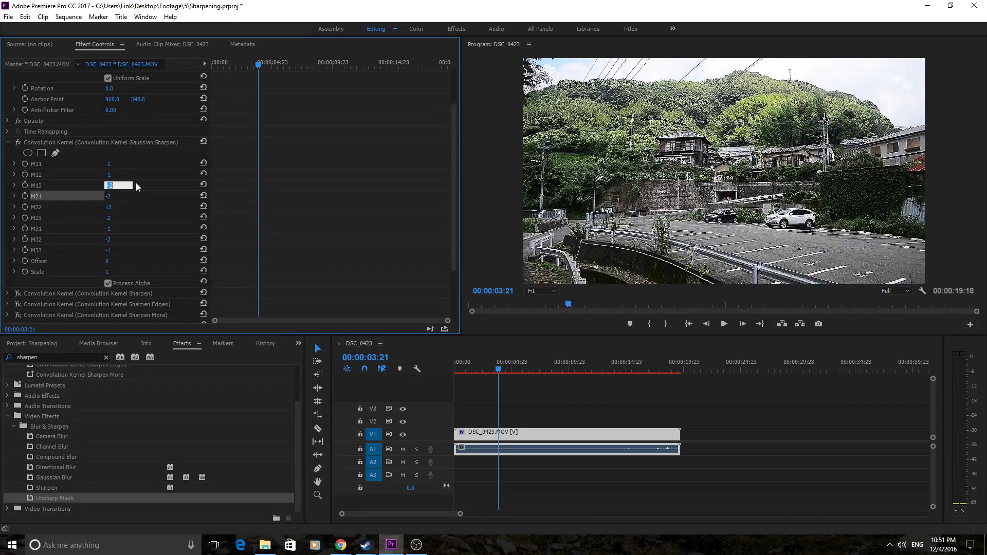
click(128, 189)
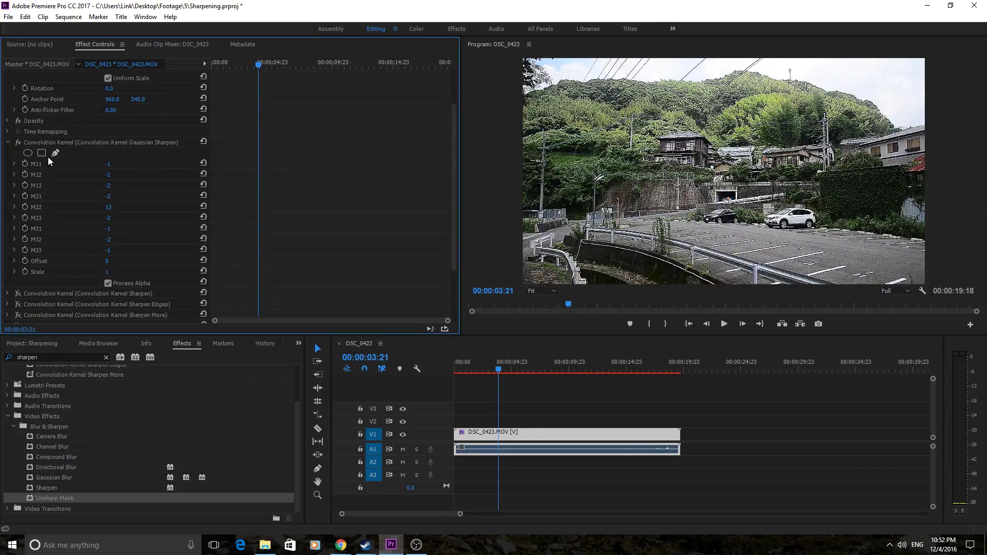
Turn off Gaussian Sharpen and enable Convolution Kernel Sharpen, showing its matrix values.
click(10, 144)
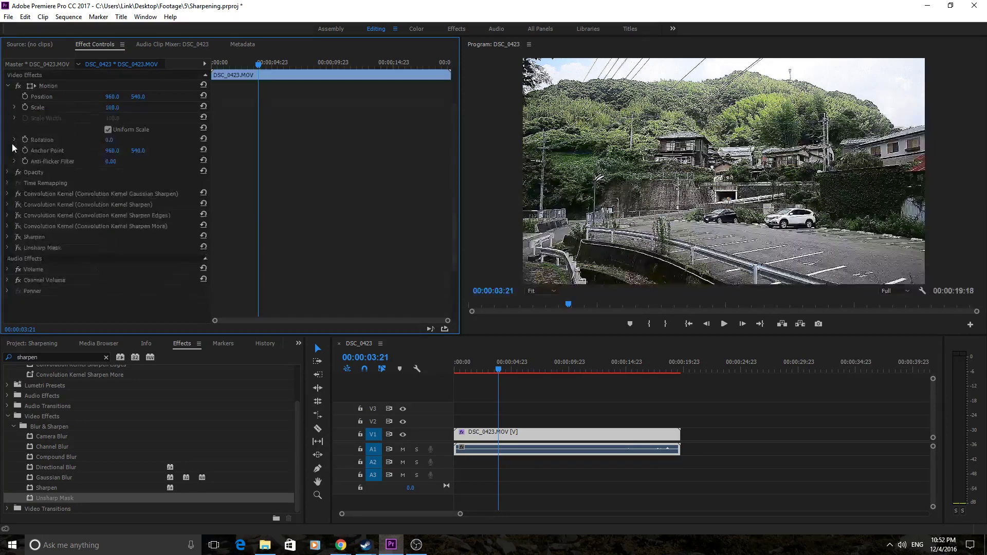
click(21, 196)
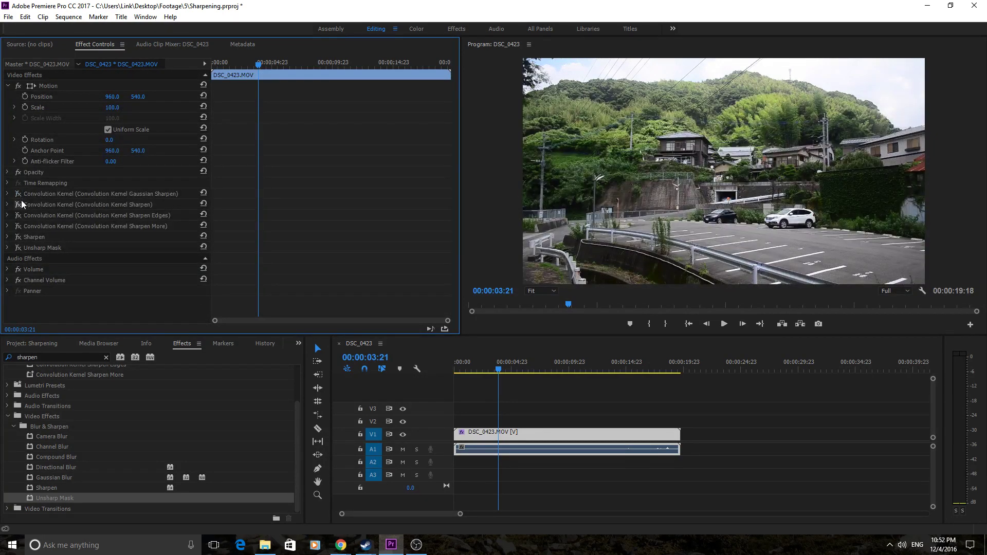
click(21, 204)
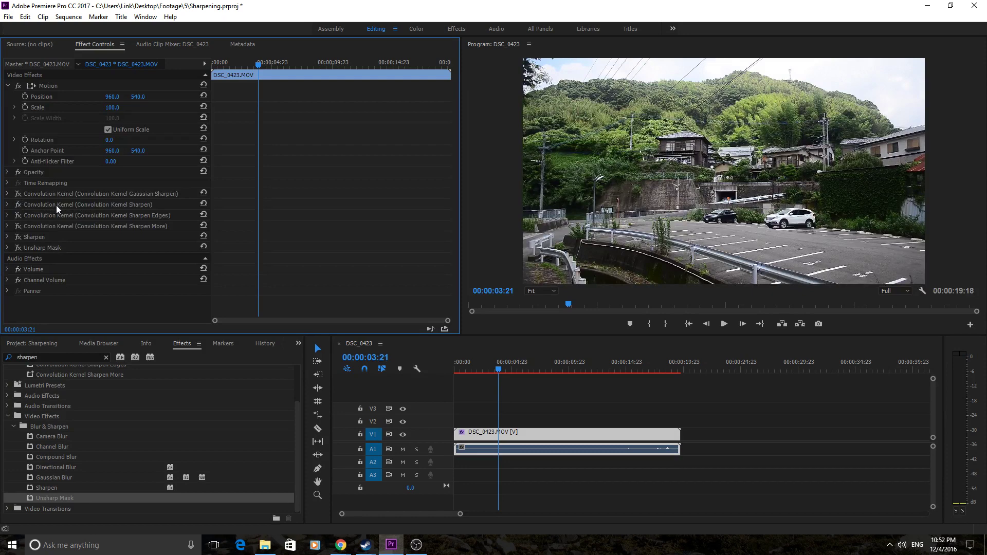
click(7, 204)
scroll(77, 229, down, 2)
scroll(81, 227, down, 1)
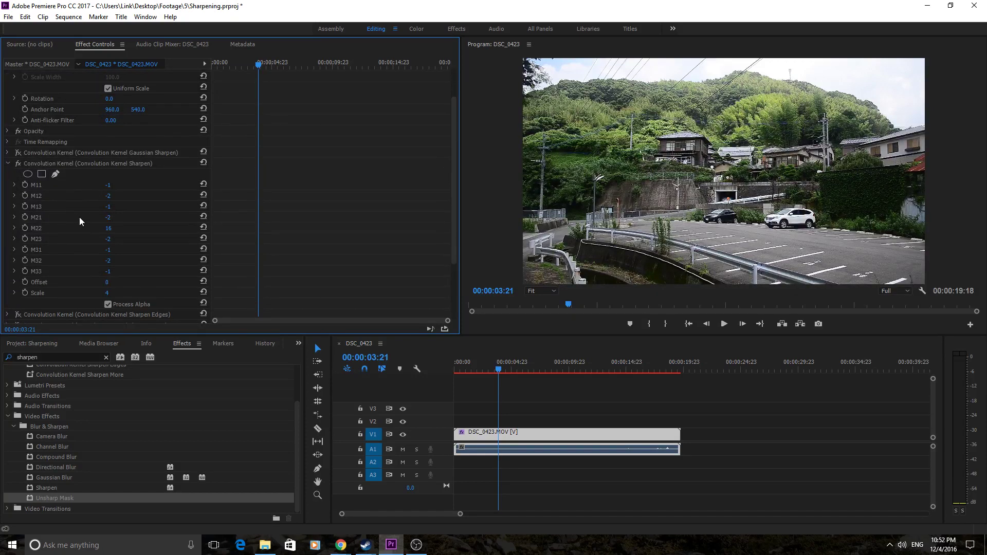
click(14, 250)
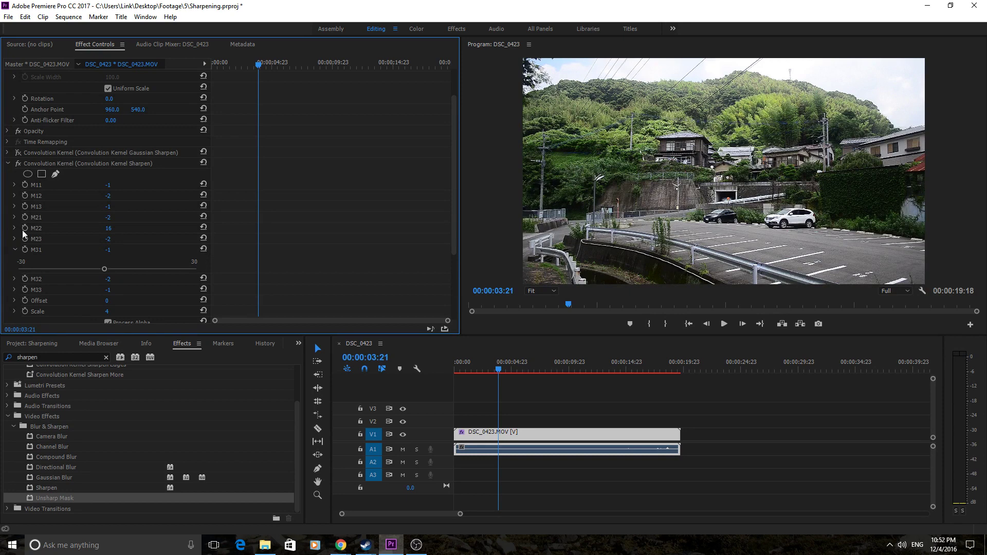
click(15, 250)
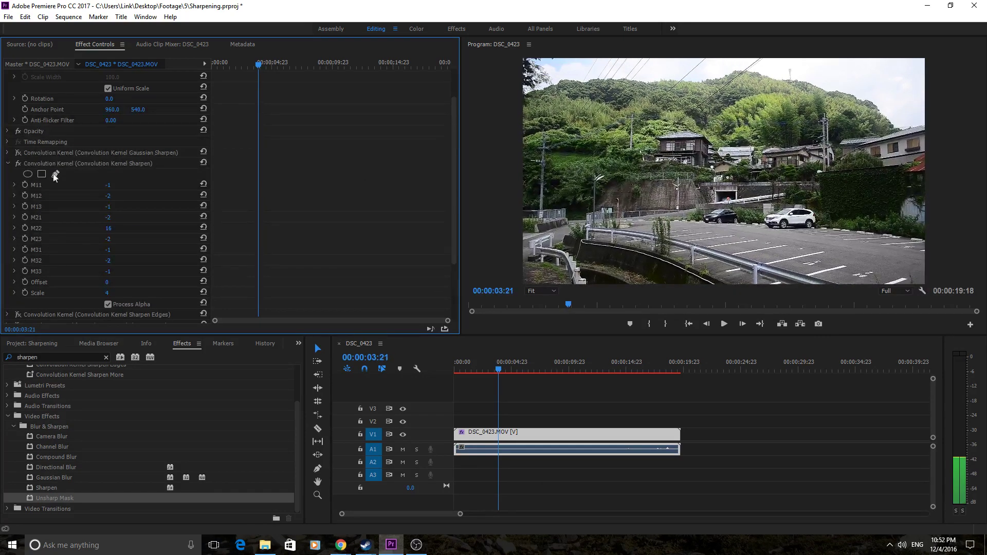
Toggle the Convolution Kernel Sharpen preset on and off repeatedly, leaving it disabled.
click(18, 165)
click(18, 164)
click(18, 165)
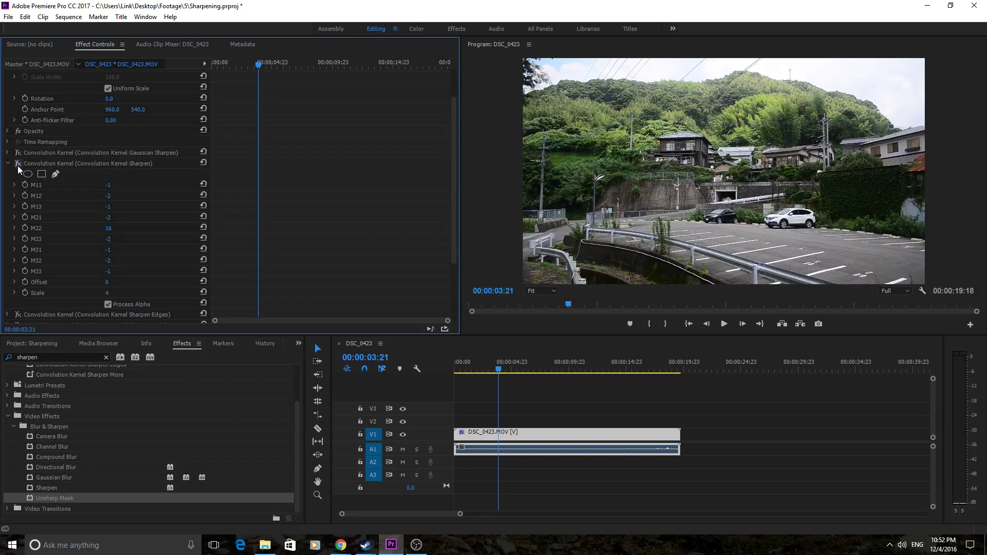
click(18, 165)
click(18, 165)
click(18, 165)
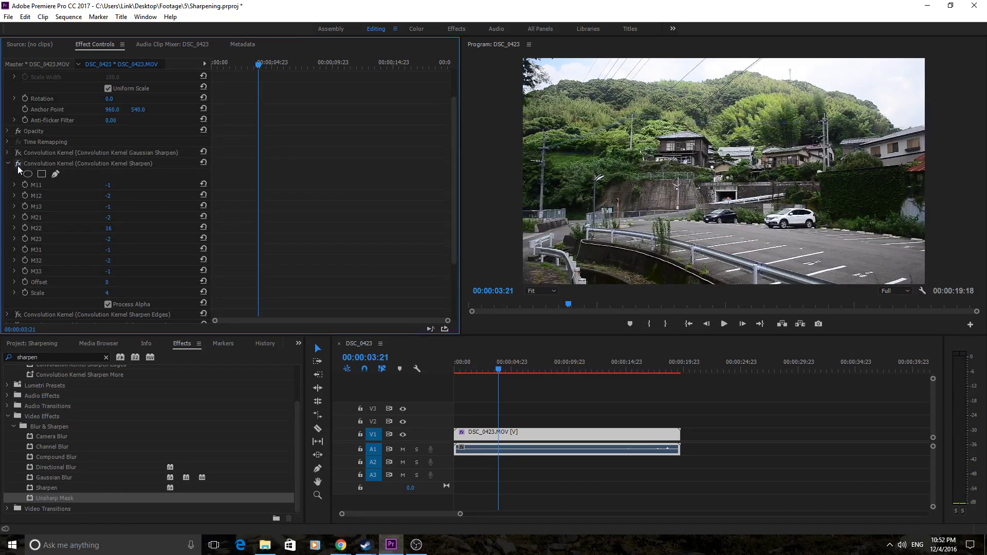
click(18, 164)
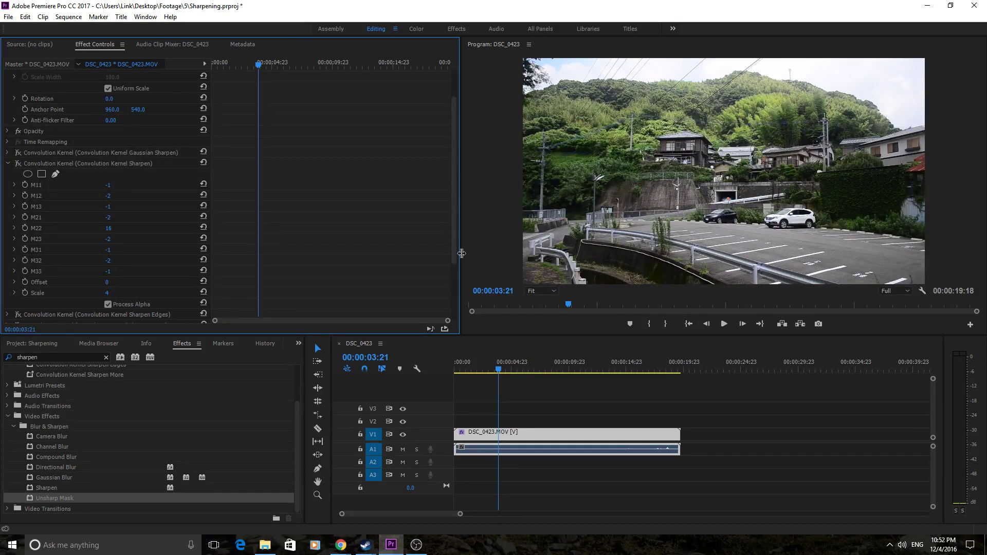
Enlarge the Program monitor, then compare Convolution Kernel Sharpen on and off, ending disabled.
drag(462, 253, 259, 253)
drag(485, 335, 479, 552)
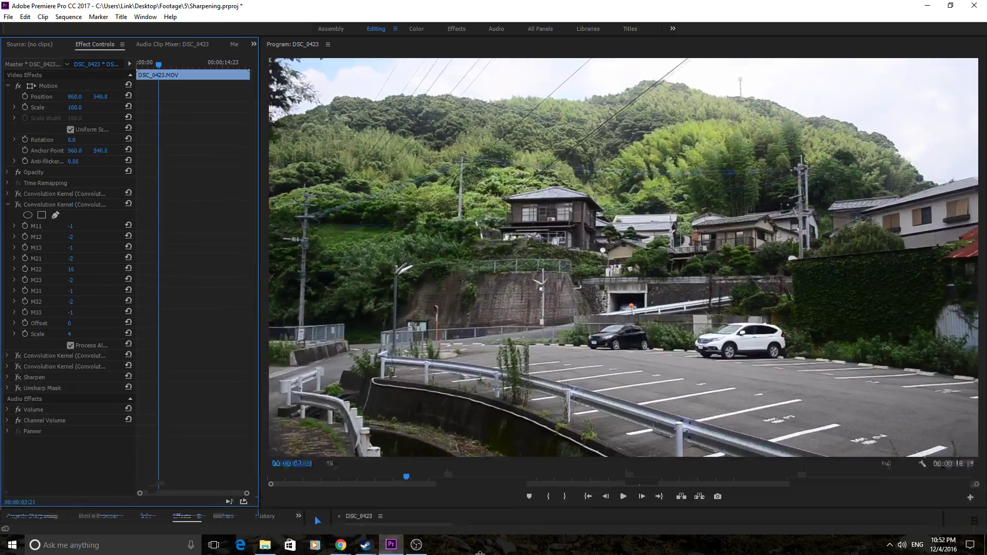
click(20, 205)
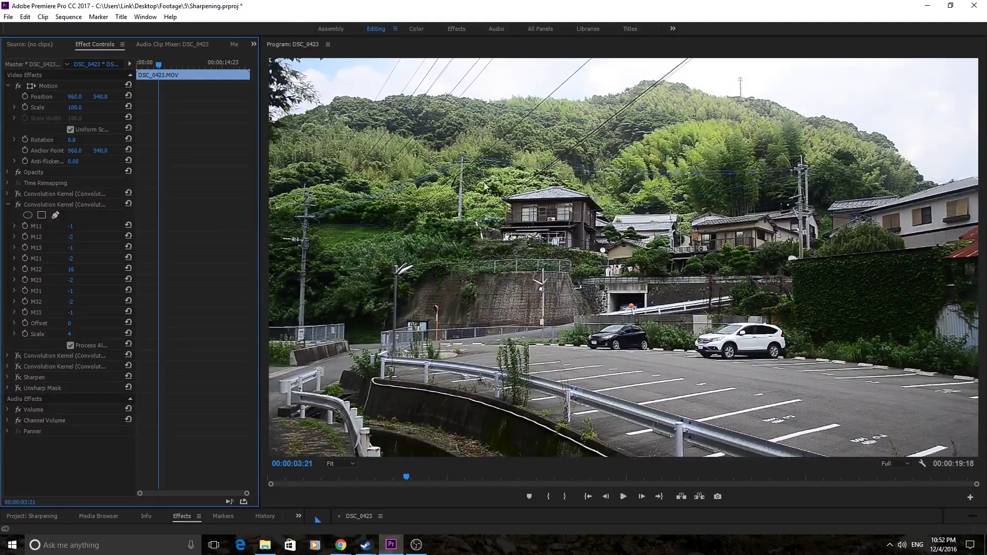
click(15, 205)
click(20, 205)
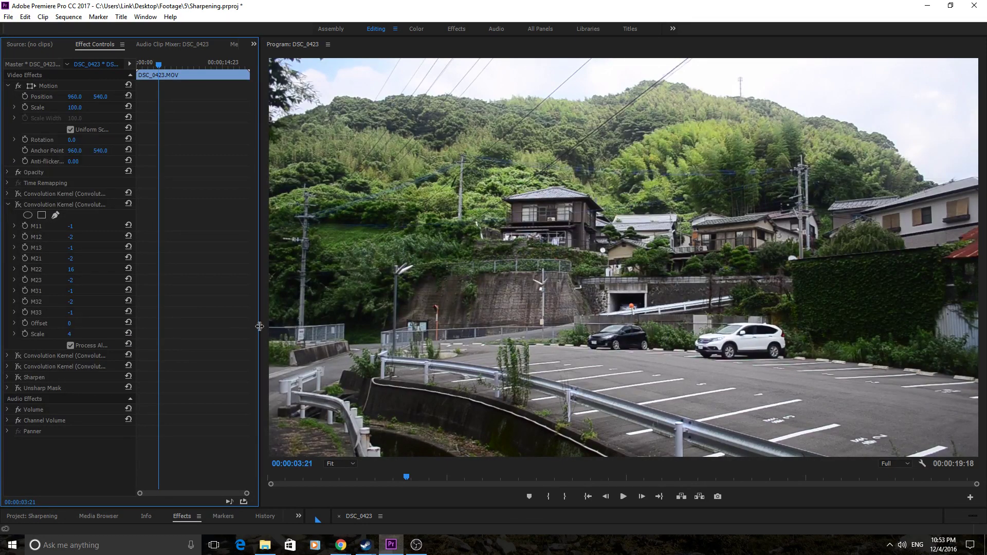
Widen Effect Controls, preview the Sharpen More kernel and its values, then disable it.
drag(260, 326, 439, 318)
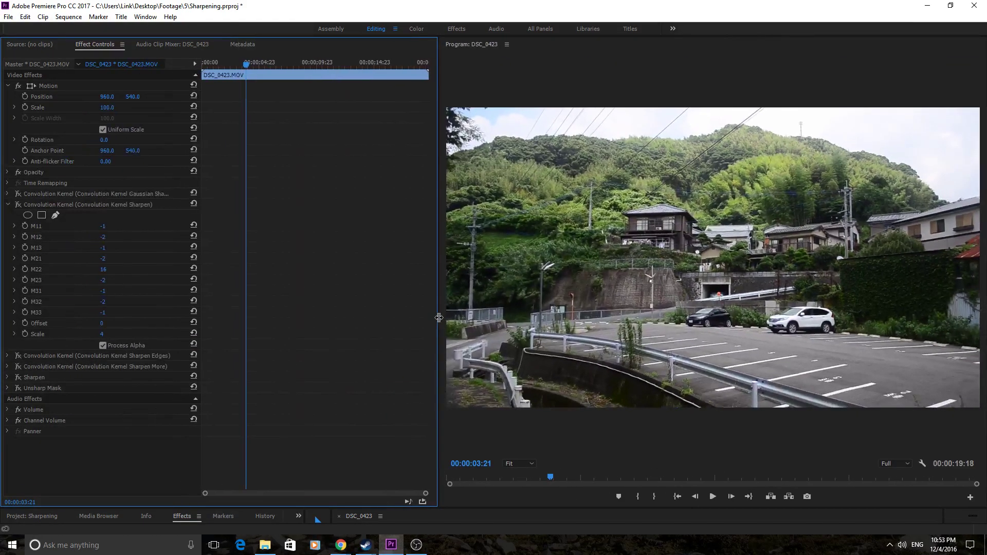
click(18, 358)
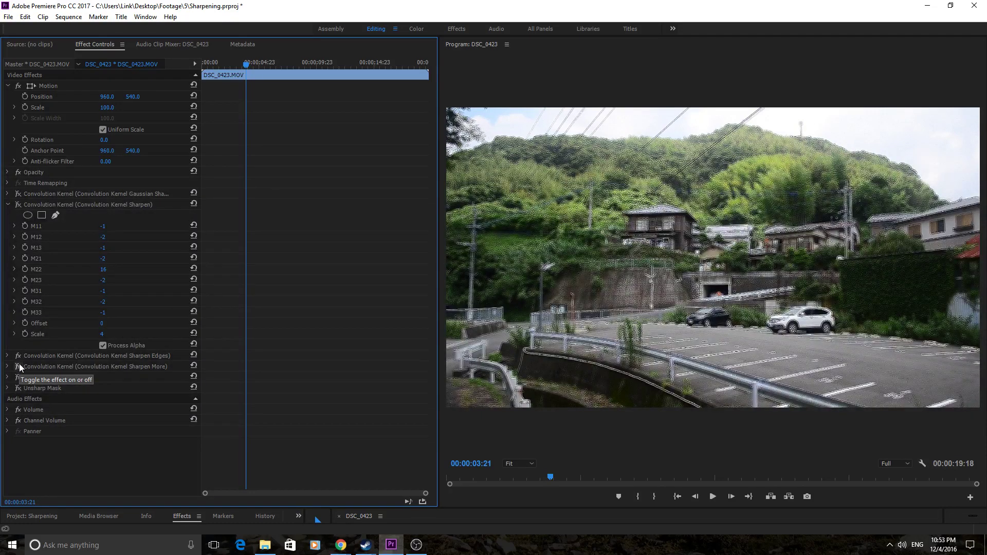
click(8, 368)
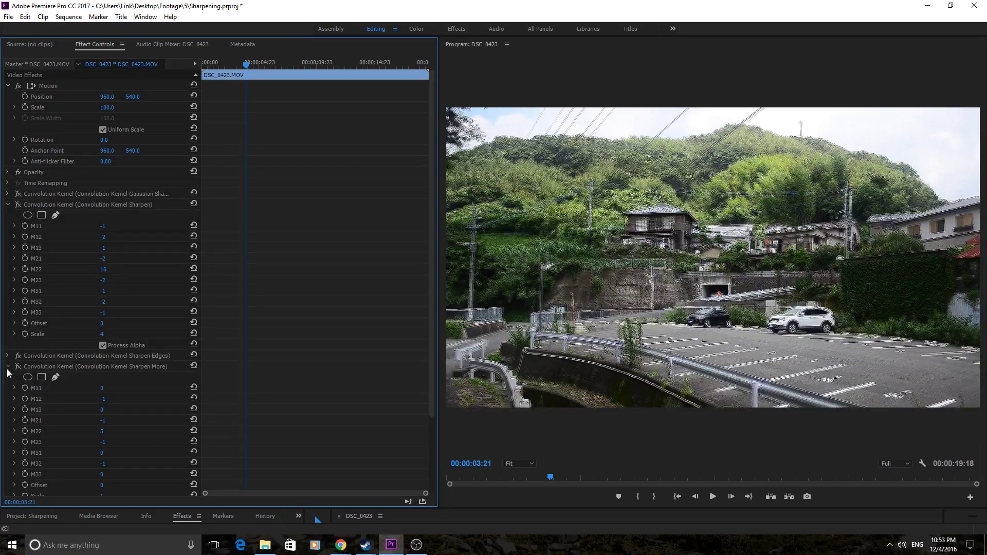
click(8, 367)
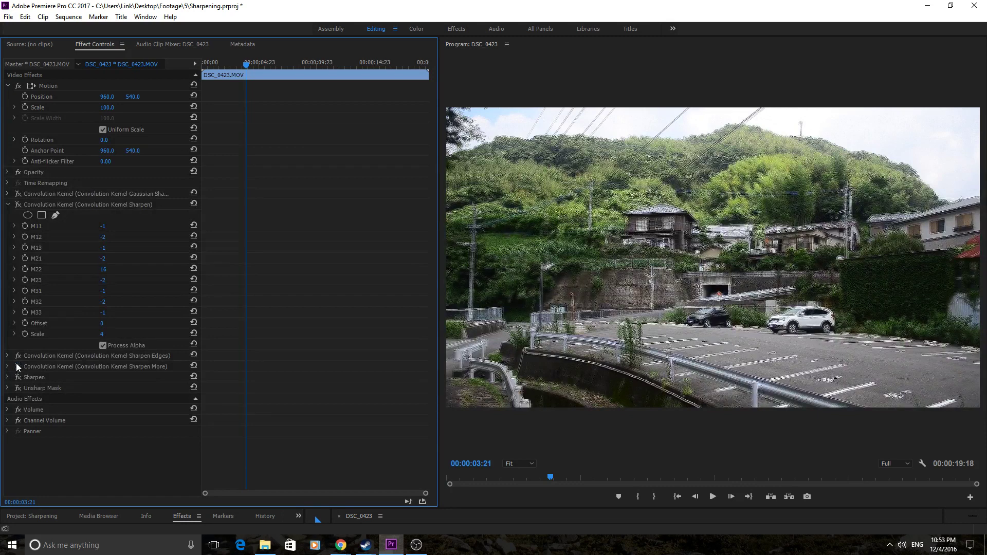
click(18, 367)
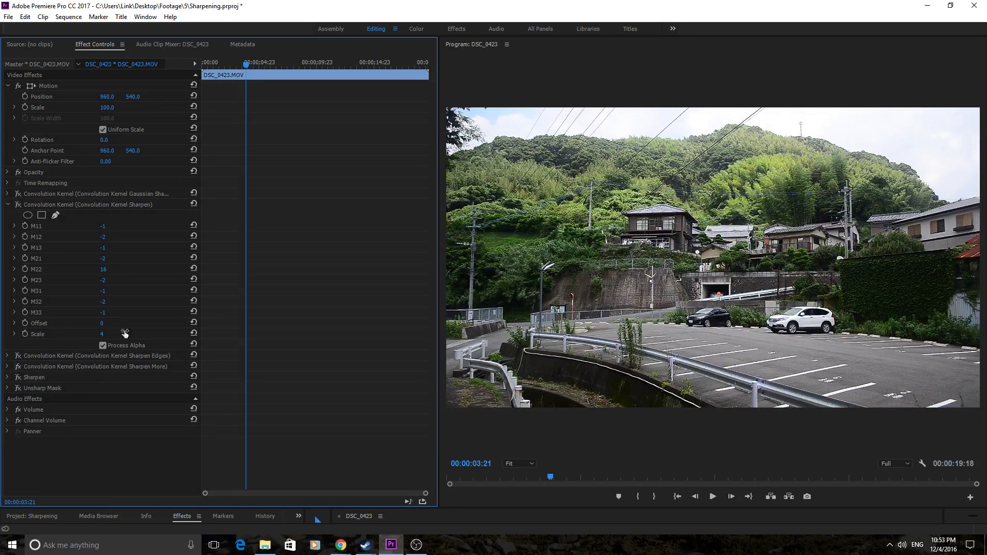
Show the Sharpen More kernel's values again and switch the kernel back on.
click(7, 367)
scroll(117, 418, down, 2)
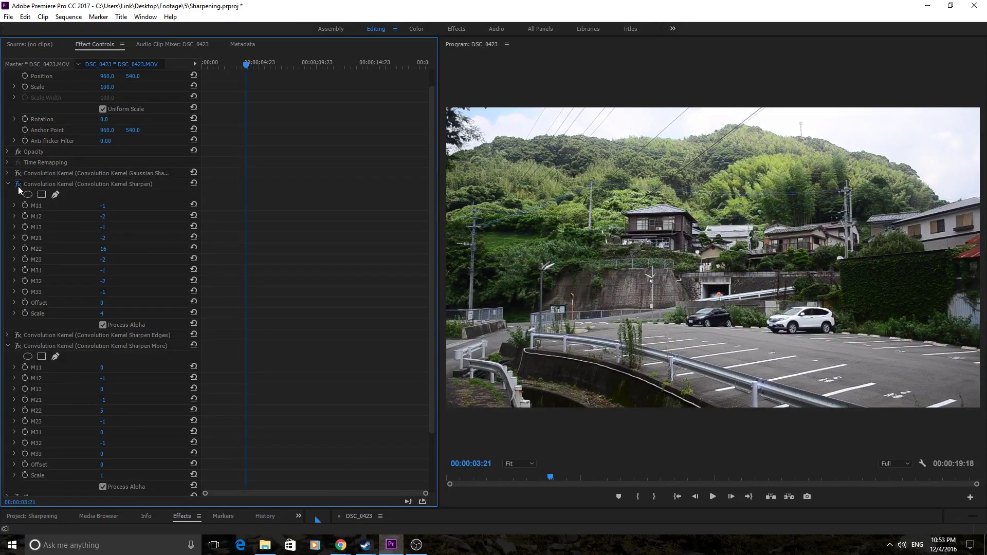
click(18, 345)
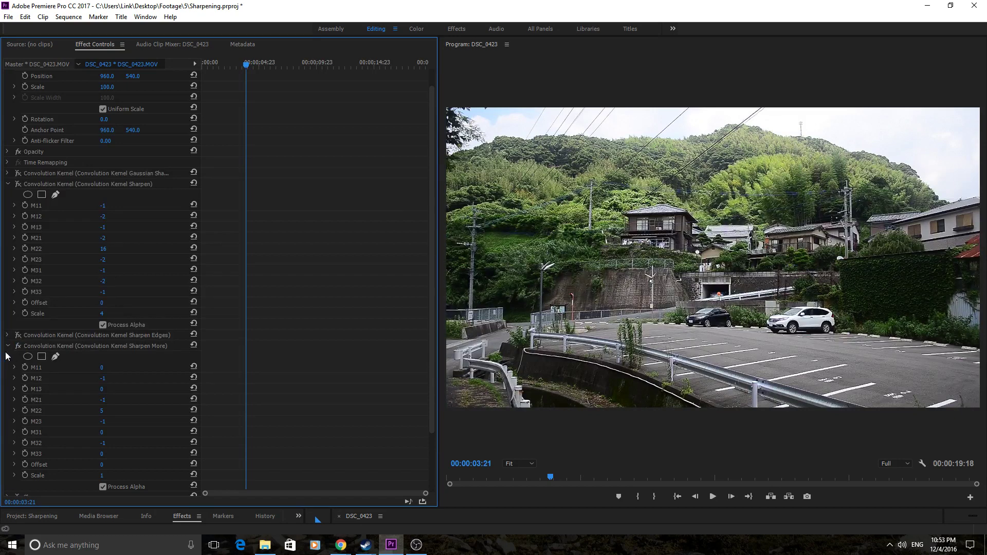
scroll(86, 383, down, 1)
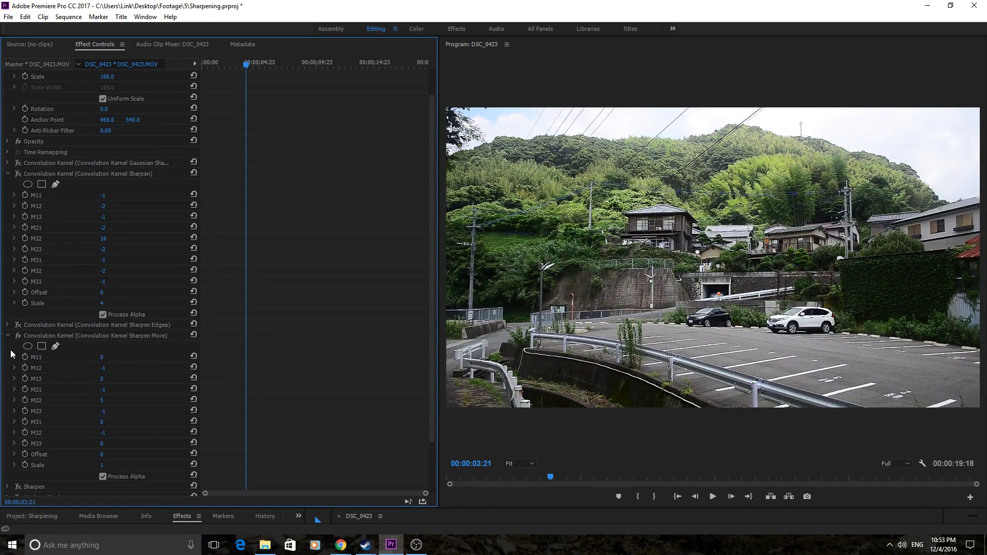
Check the Convolution Kernel Scale field with arrow keys, keeping it at 4.
click(20, 176)
click(105, 303)
key(Down)
key(Down)
key(Up)
key(Up)
key(Up)
key(Up)
key(Down)
key(Down)
key(Return)
scroll(92, 281, down, 2)
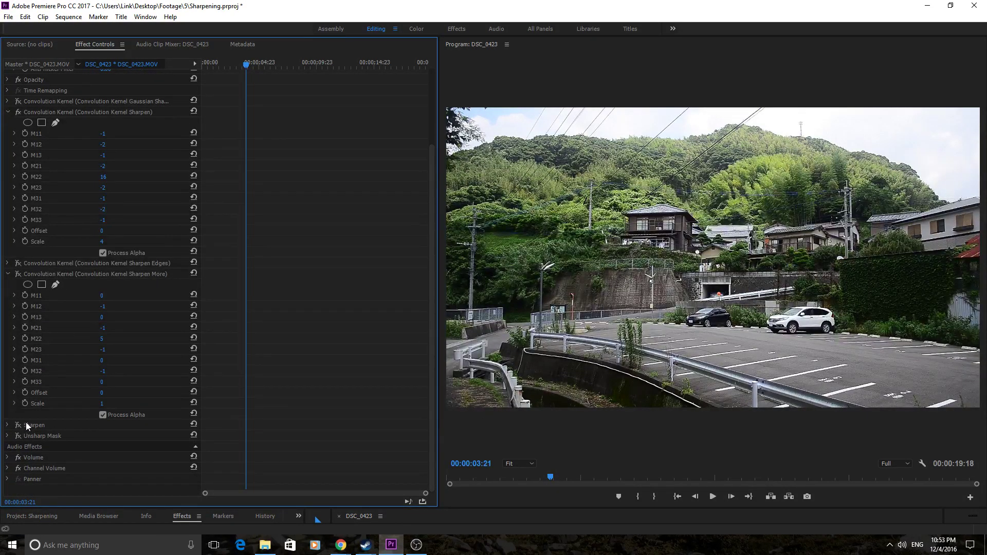
Disable Convolution Kernel Sharpen, expand the Sharpen effect and nudge Sharpen Amount up from 0.
click(19, 113)
click(7, 426)
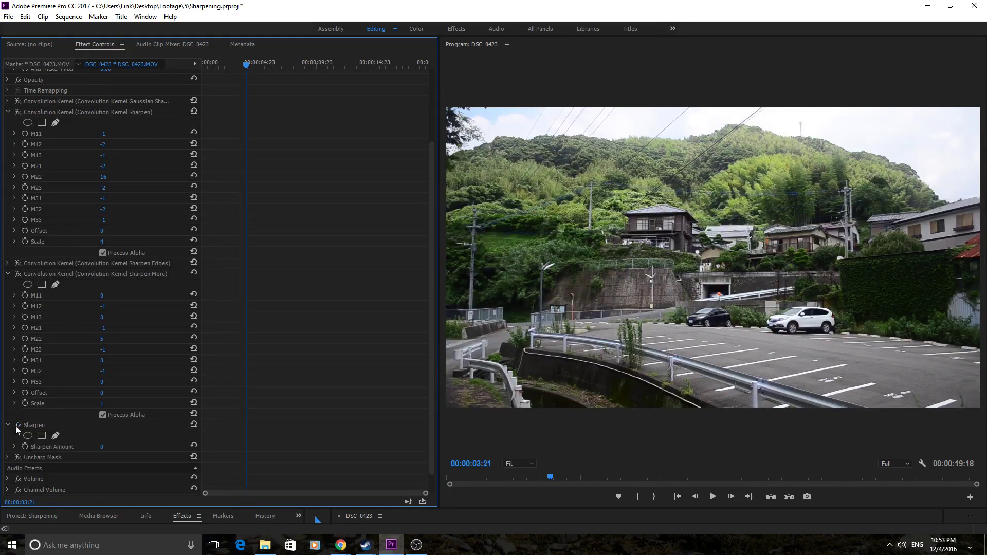
scroll(124, 419, down, 1)
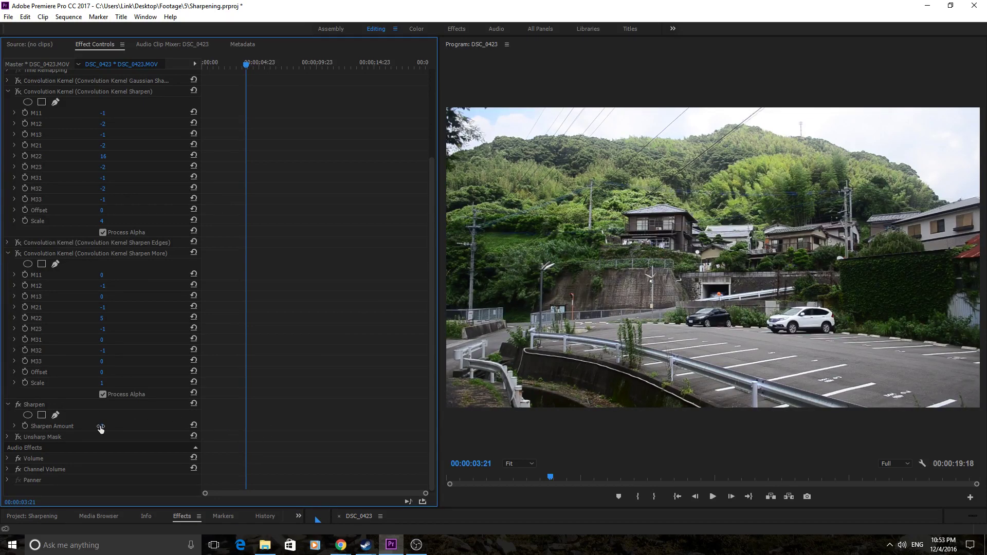
drag(101, 427, 124, 427)
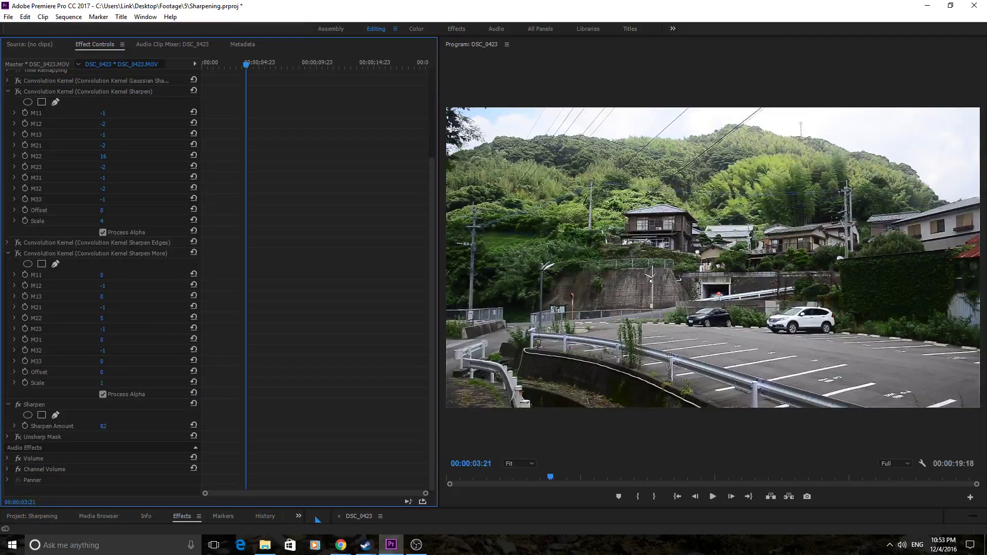
Type new Sharpen Amount values, committing each with Enter, ending at 40.
click(105, 426)
text(10)
key(Return)
text(0)
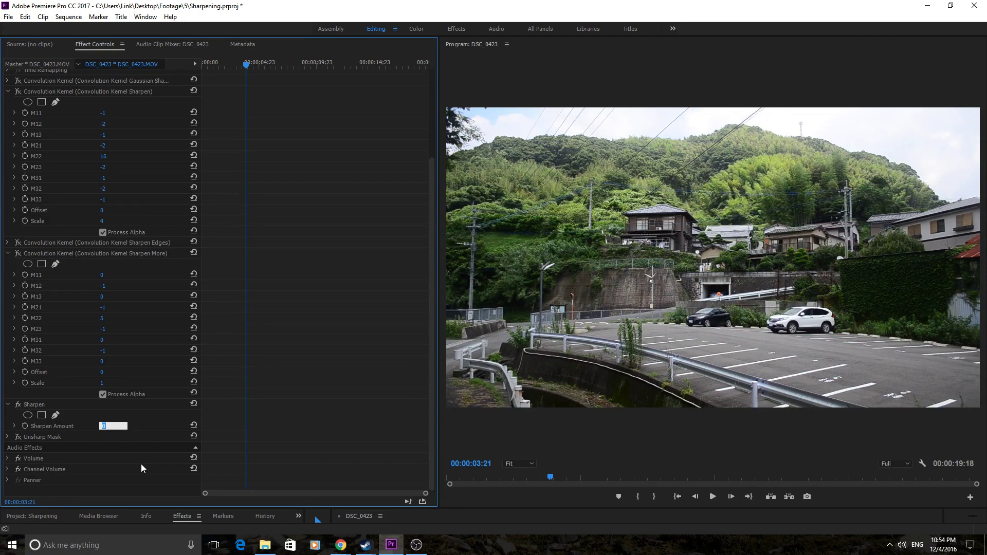
text(10)
key(Return)
text(10)
key(Return)
Commit Sharpen Amount 40 and enlarge the Program monitor preview.
click(444, 272)
drag(438, 272, 194, 312)
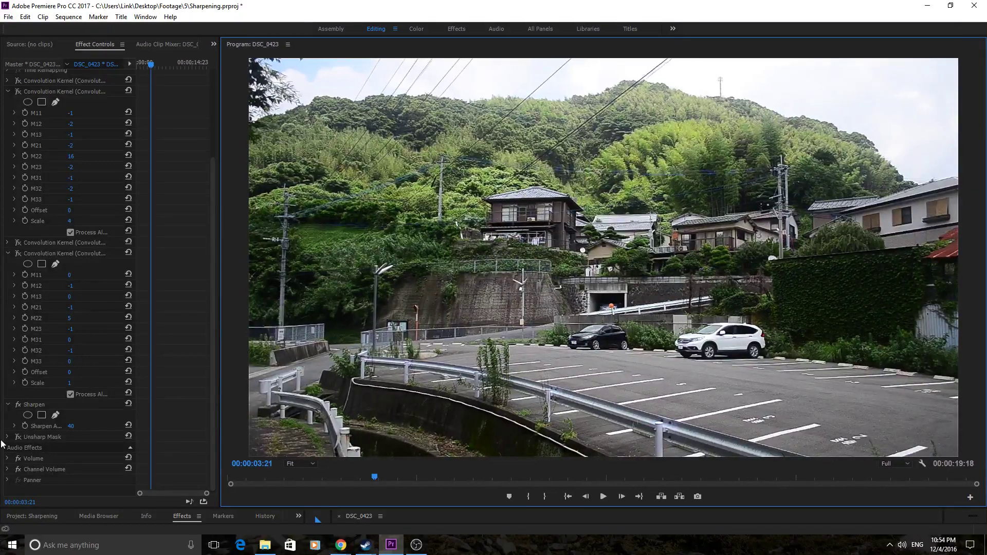
click(18, 409)
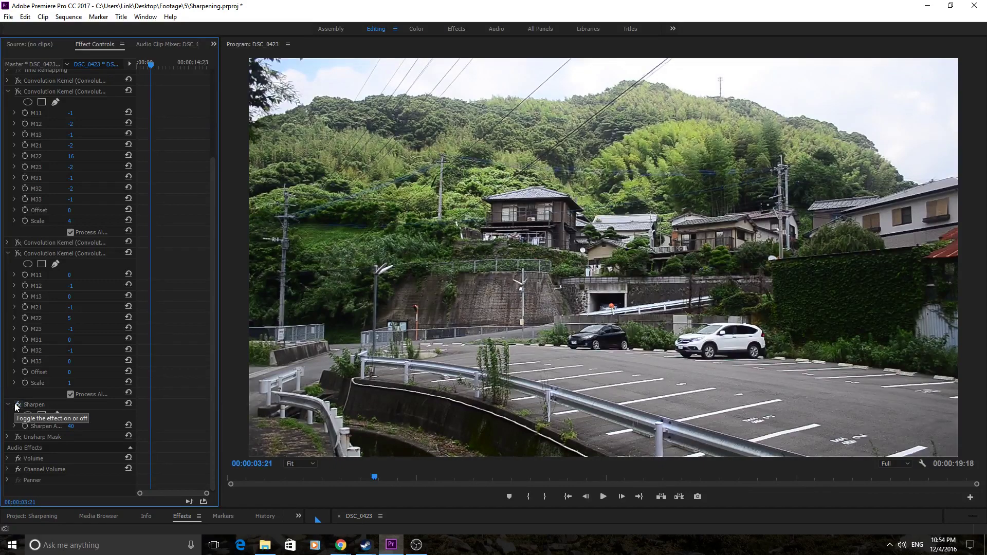
Play the clip to 00:00:10:21, then set Sharpen Amount to 25.
drag(374, 477, 508, 481)
key(space)
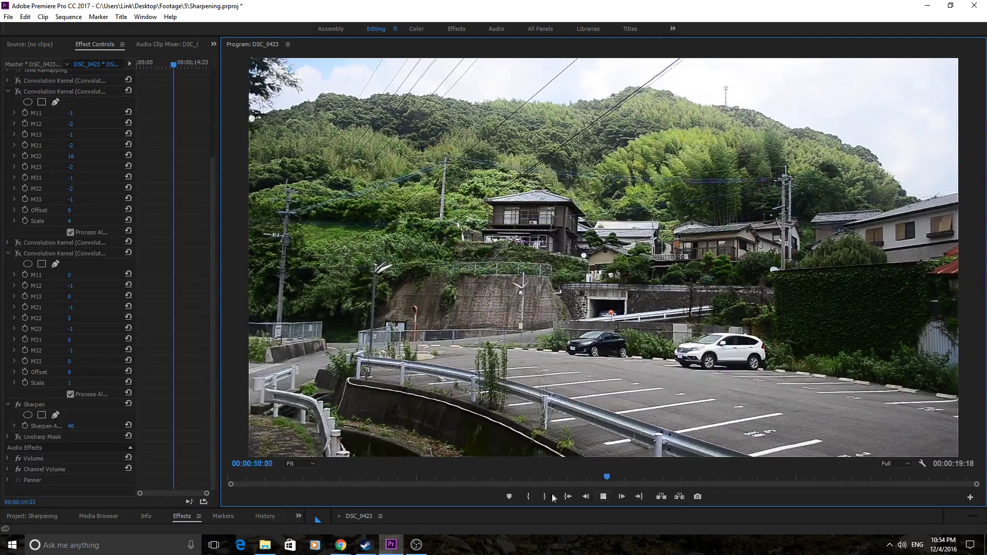
click(75, 420)
click(76, 425)
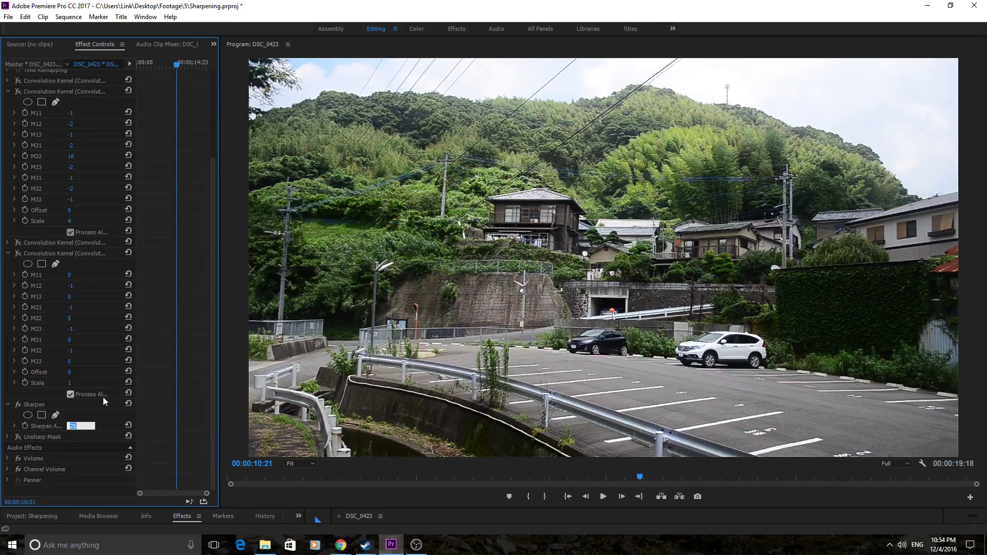
key(Return)
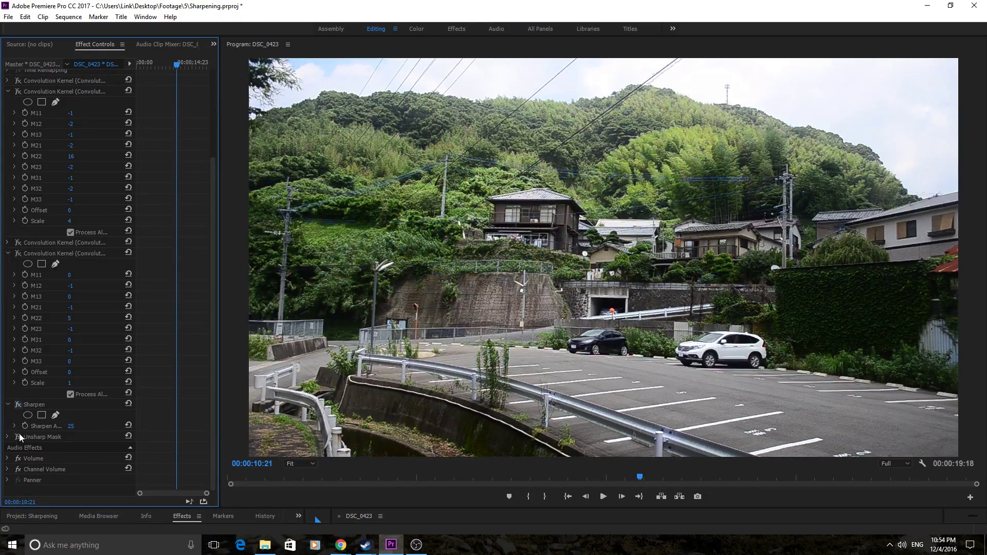
Expand Unsharp Mask and adjust it to Amount 20.0, Radius 34.1 and Threshold 1.
click(8, 438)
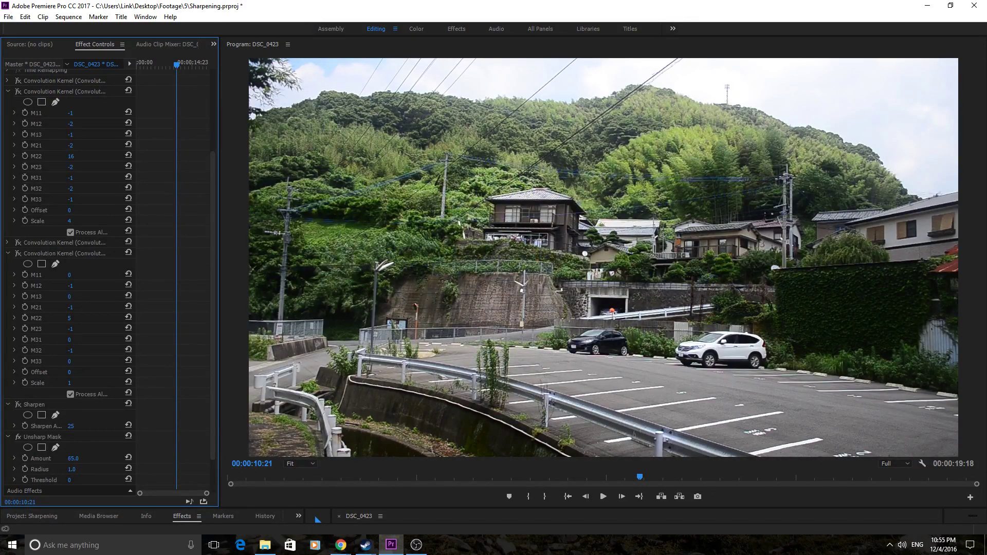
mouse_move(73, 458)
mouse_down()
mouse_move(85, 459)
mouse_move(85, 469)
mouse_up()
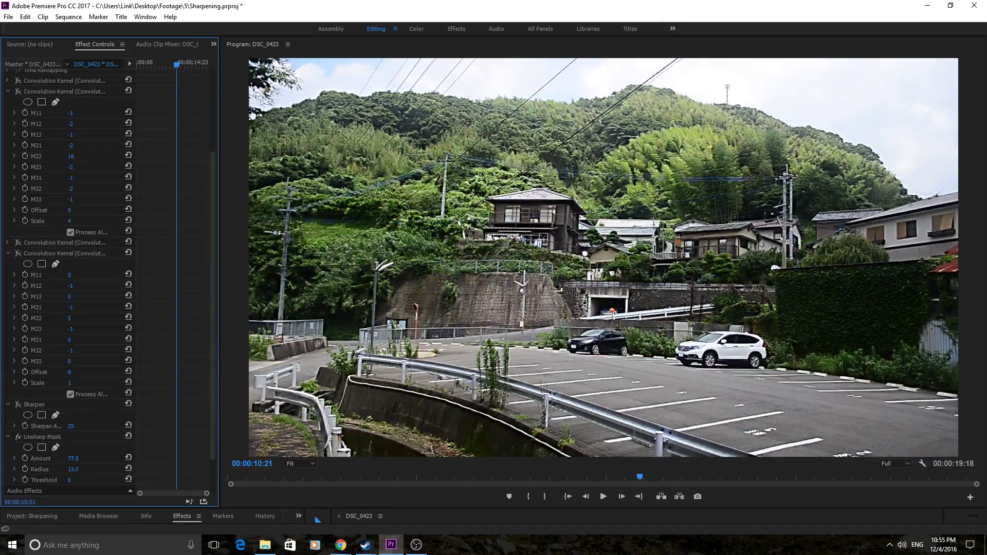
click(77, 459)
text(0)
key(Return)
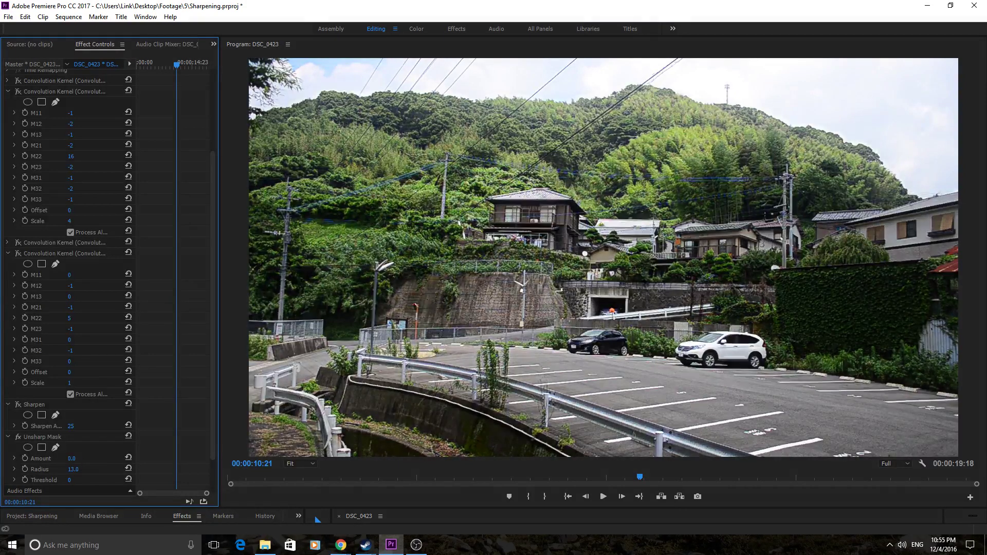
drag(73, 458, 60, 459)
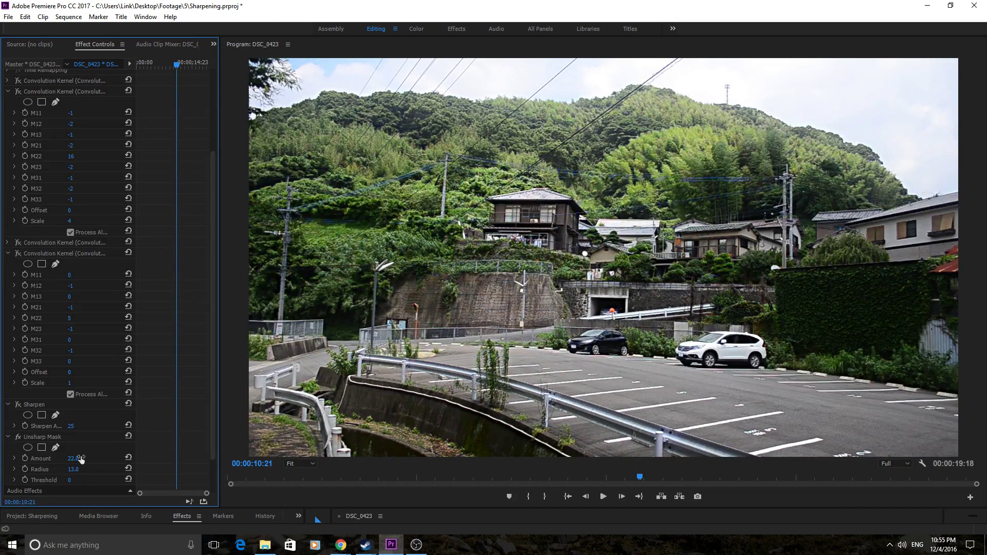
click(73, 481)
mouse_move(72, 469)
mouse_down()
mouse_move(87, 469)
mouse_move(74, 480)
mouse_up()
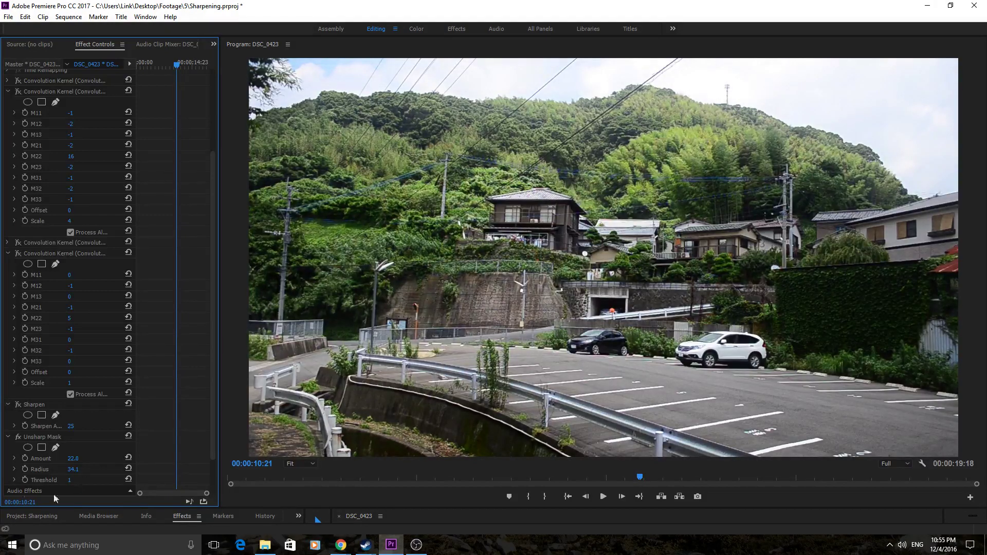
mouse_move(73, 459)
mouse_down()
mouse_move(82, 459)
mouse_move(74, 465)
mouse_up()
scroll(45, 259, up, 1)
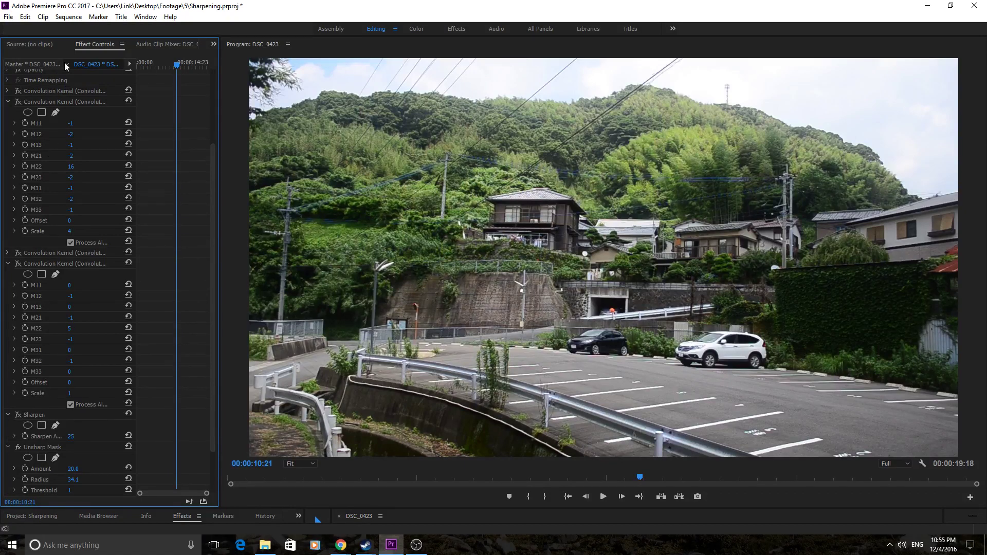